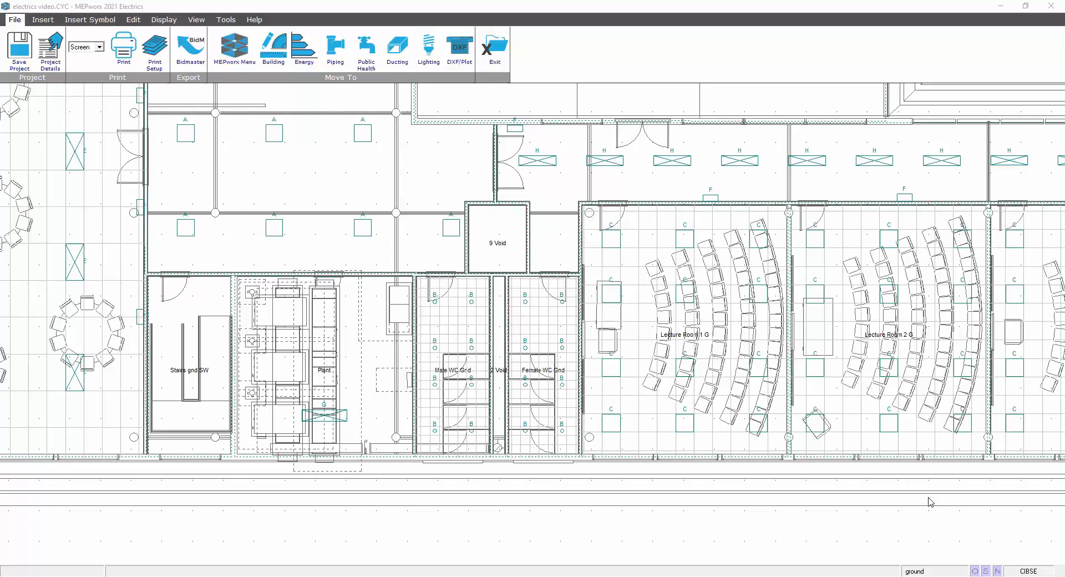
Review the available power, switch, fire alarm, communications and custom symbols.
left_click(42, 20)
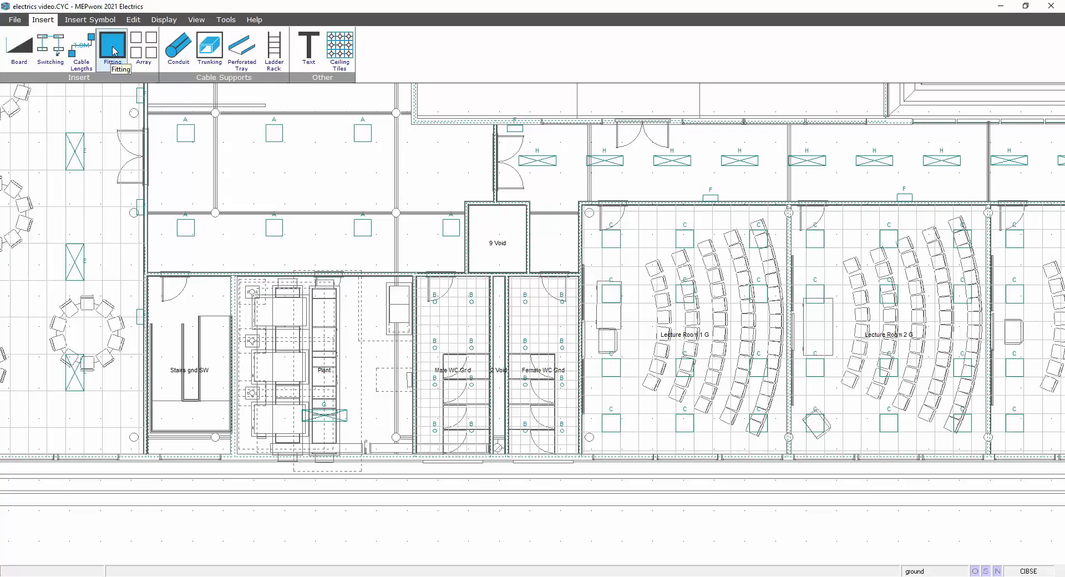
left_click(94, 22)
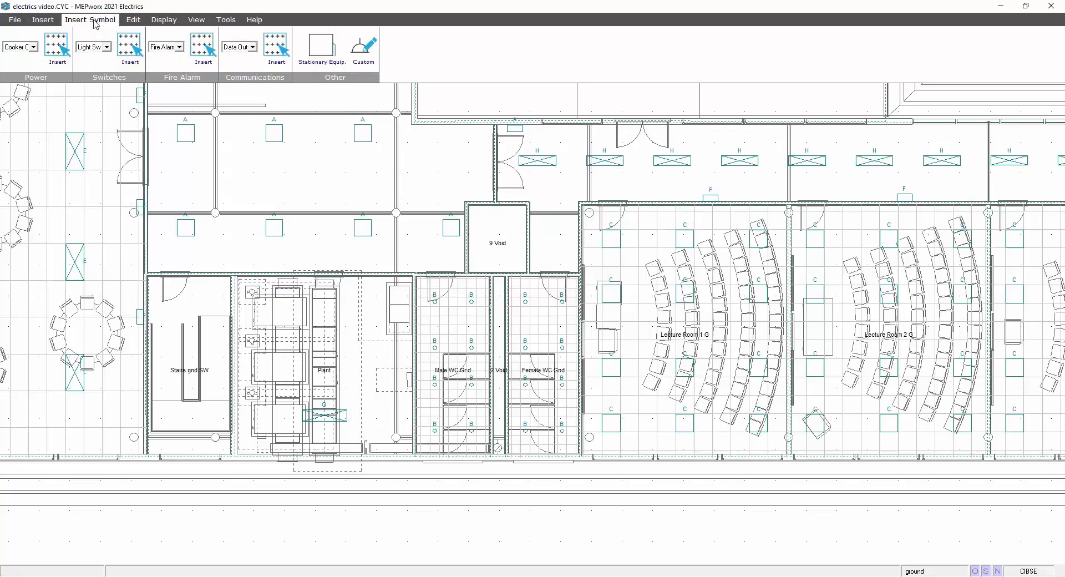
left_click(34, 47)
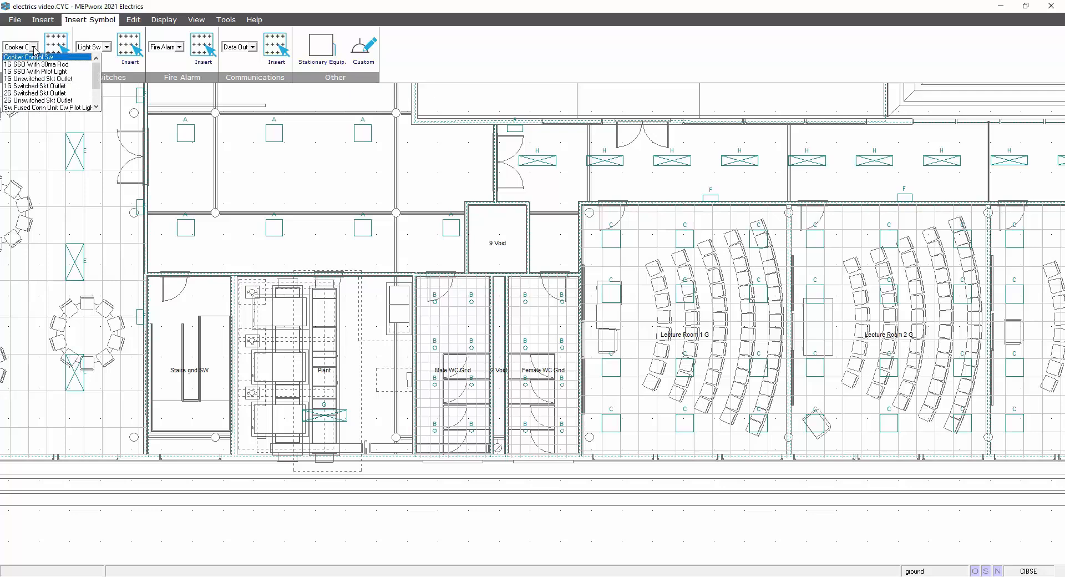
left_click(34, 49)
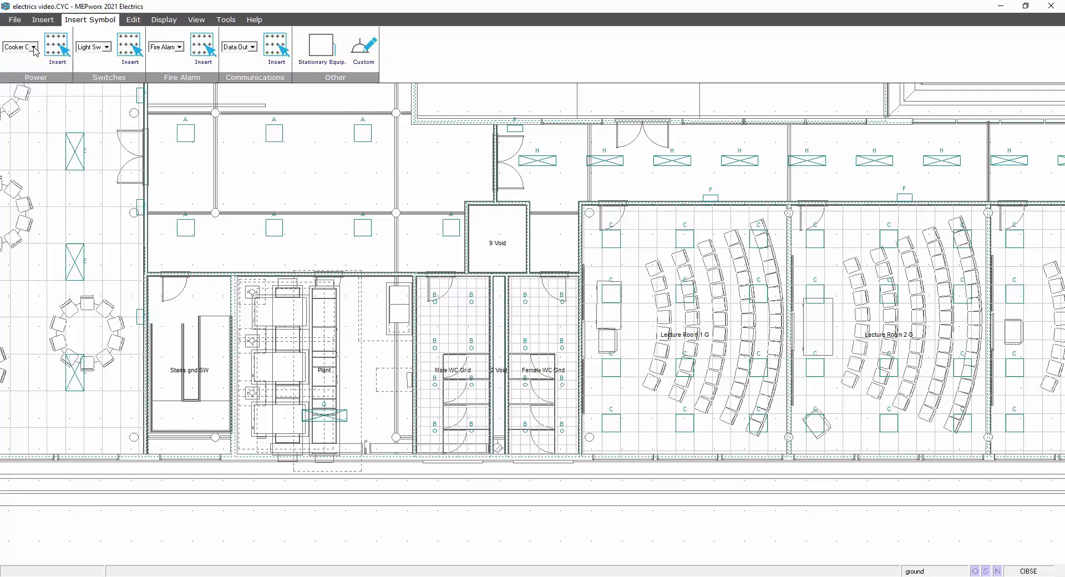
left_click(107, 48)
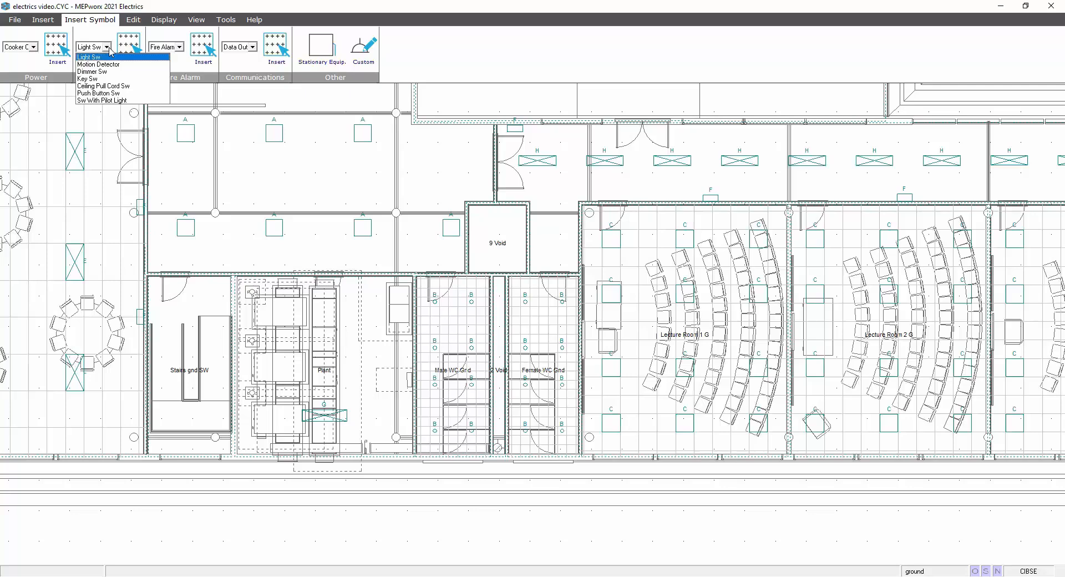
left_click(107, 48)
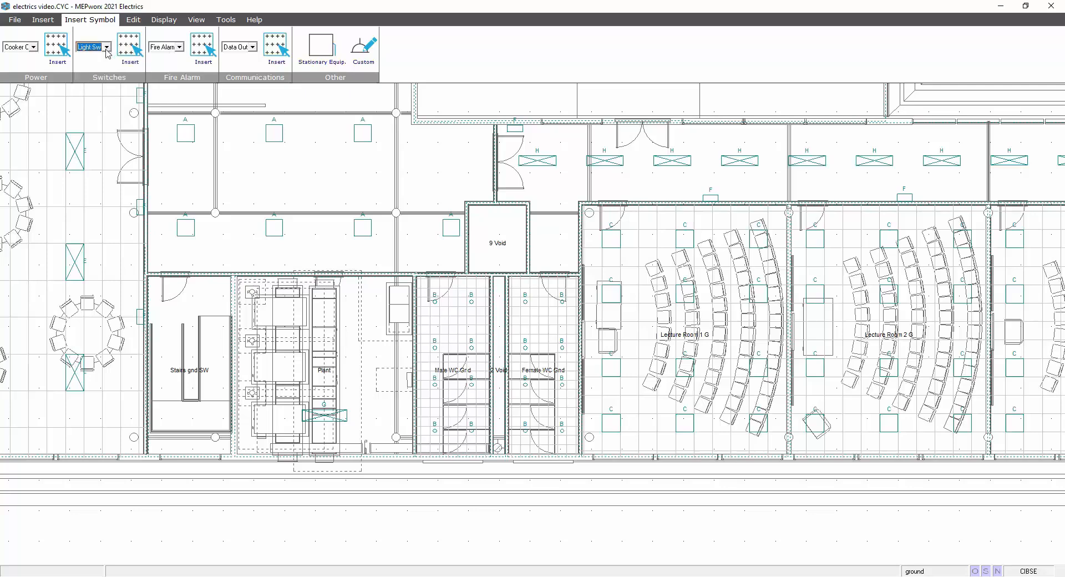
left_click(179, 48)
left_click(180, 48)
left_click(252, 48)
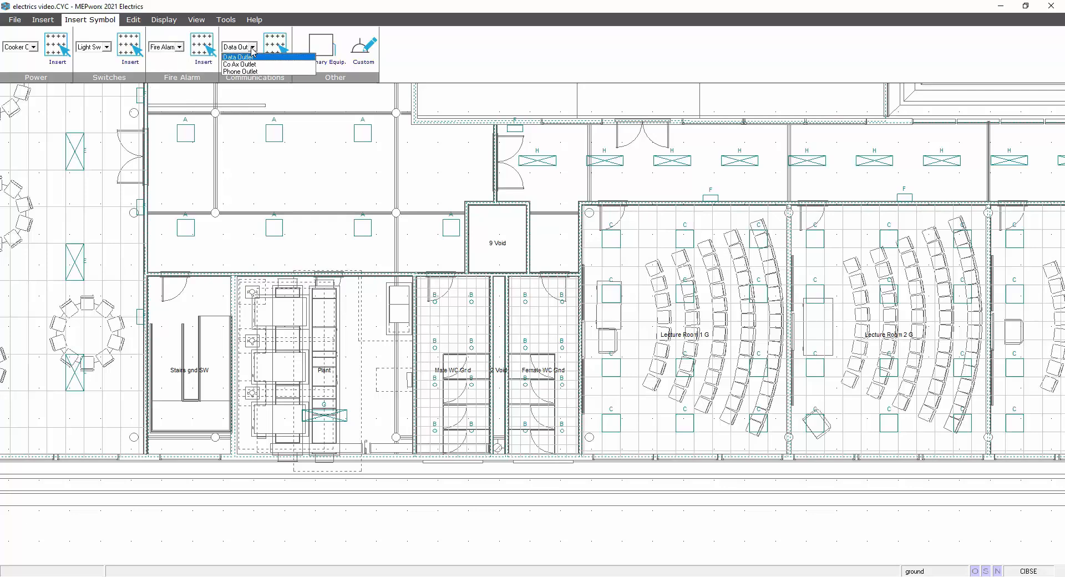
left_click(252, 48)
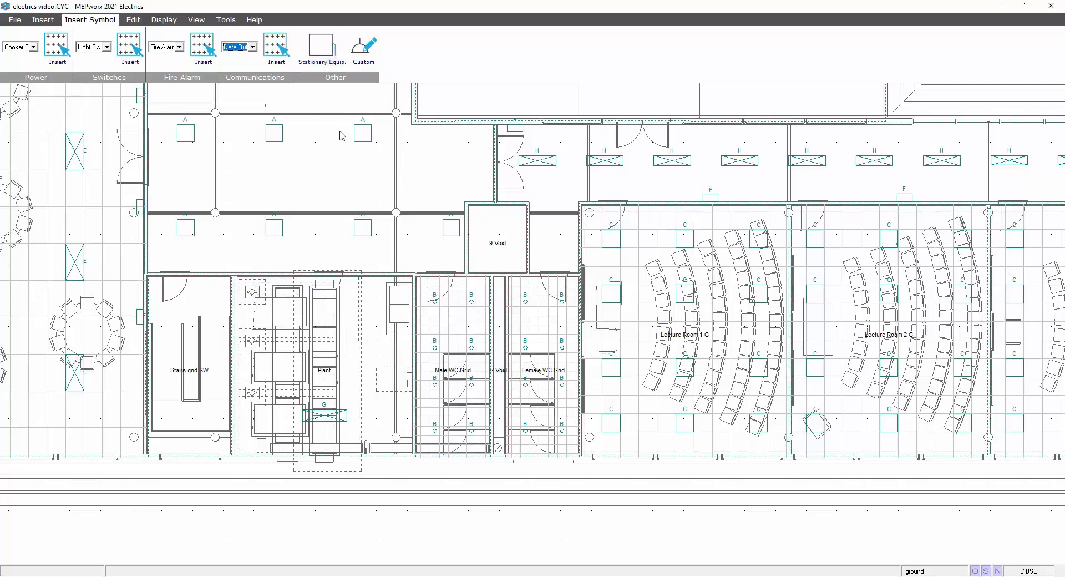
left_click(363, 55)
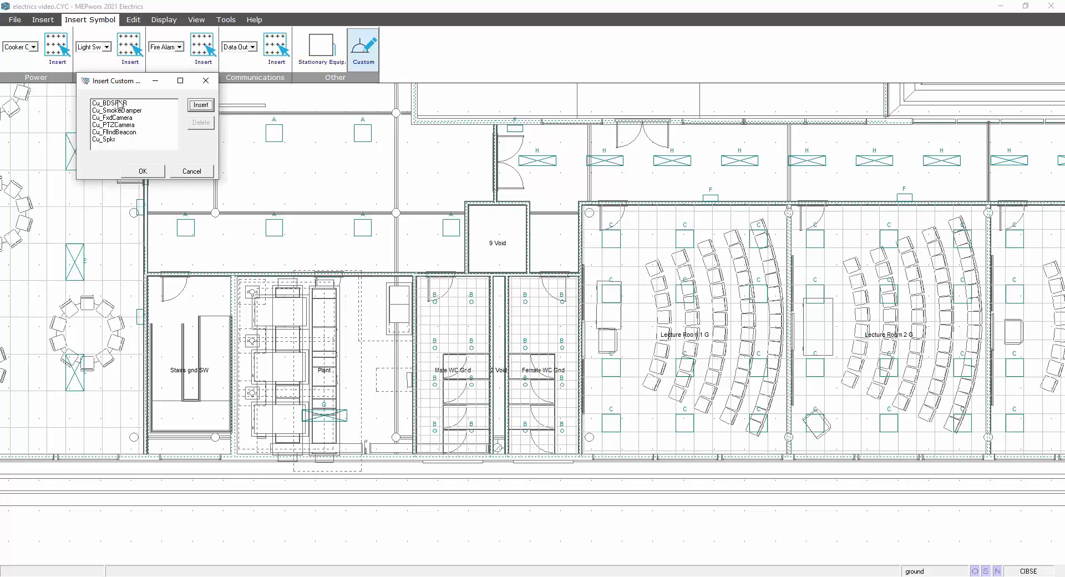
left_click(147, 170)
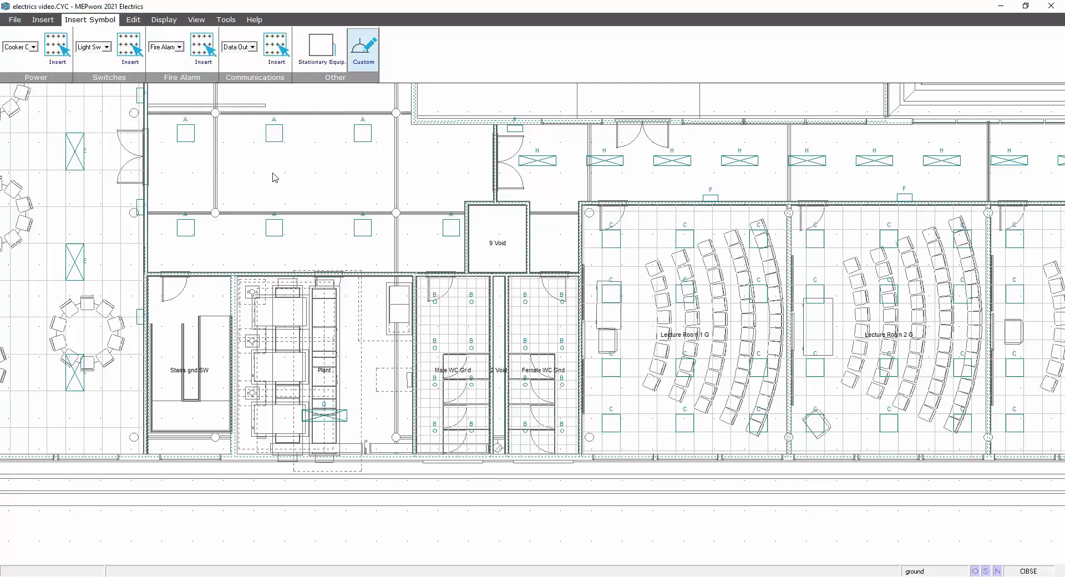
Review the electrical display options.
left_click(44, 19)
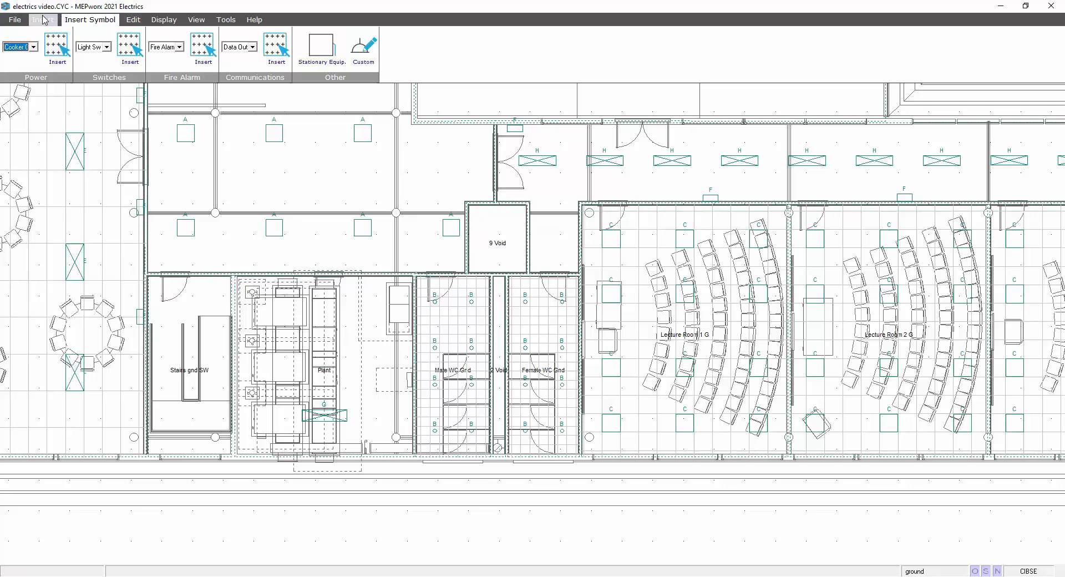
left_click(161, 20)
left_click(19, 47)
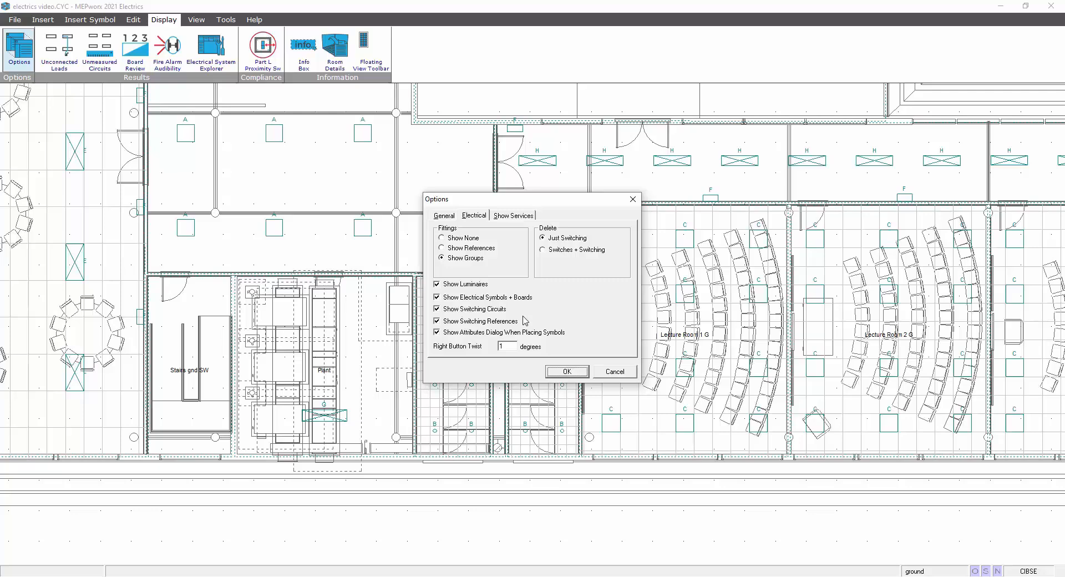
left_click(556, 373)
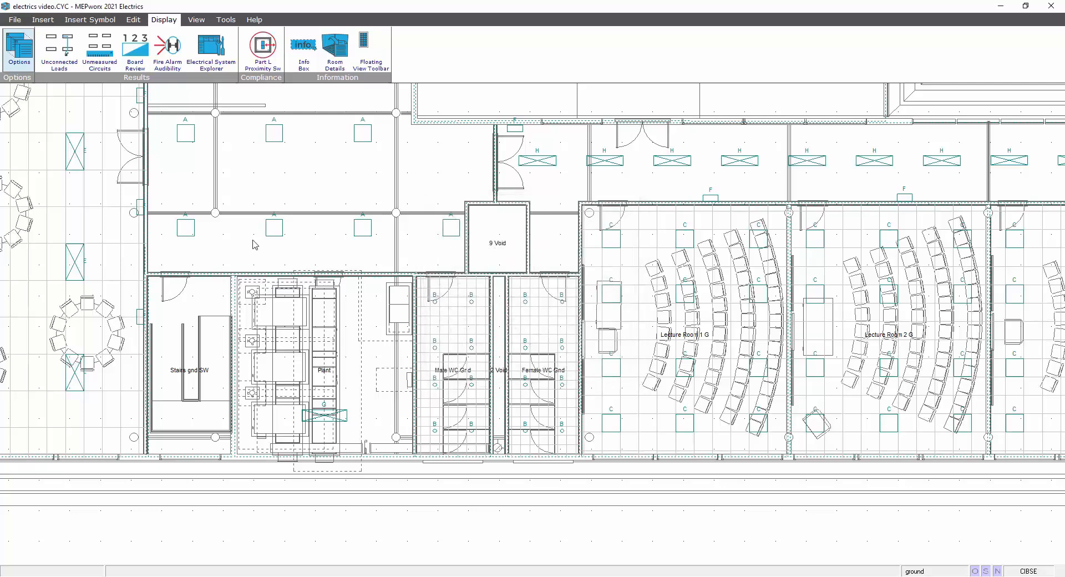
left_click(37, 21)
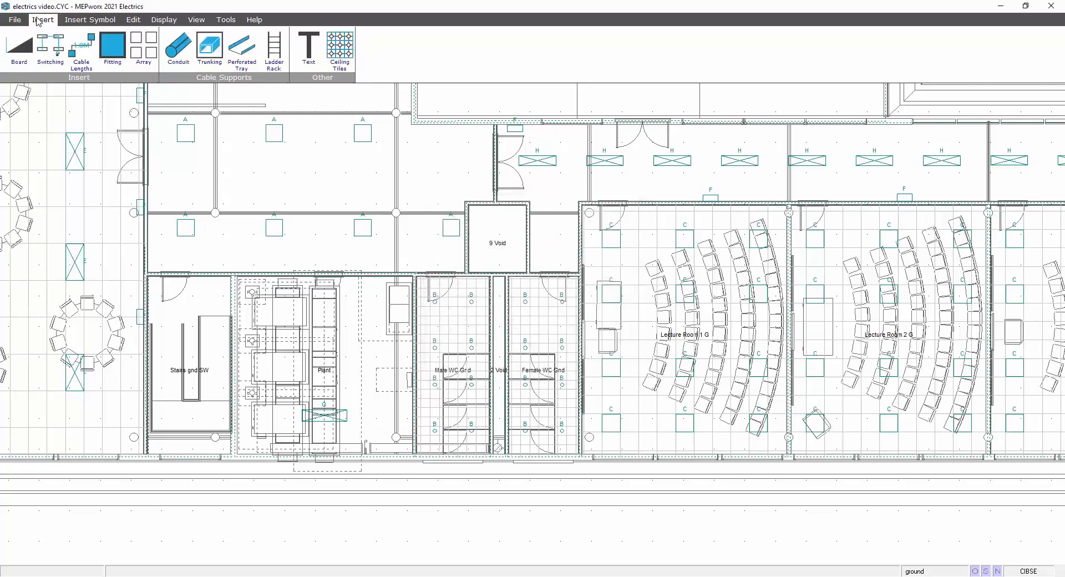
left_click(23, 46)
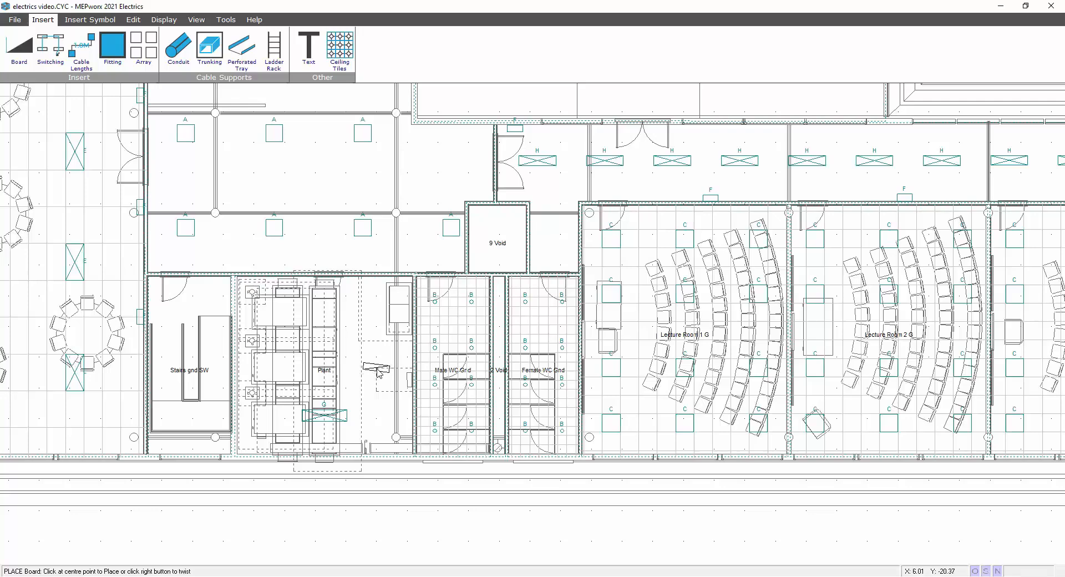
key("Escape")
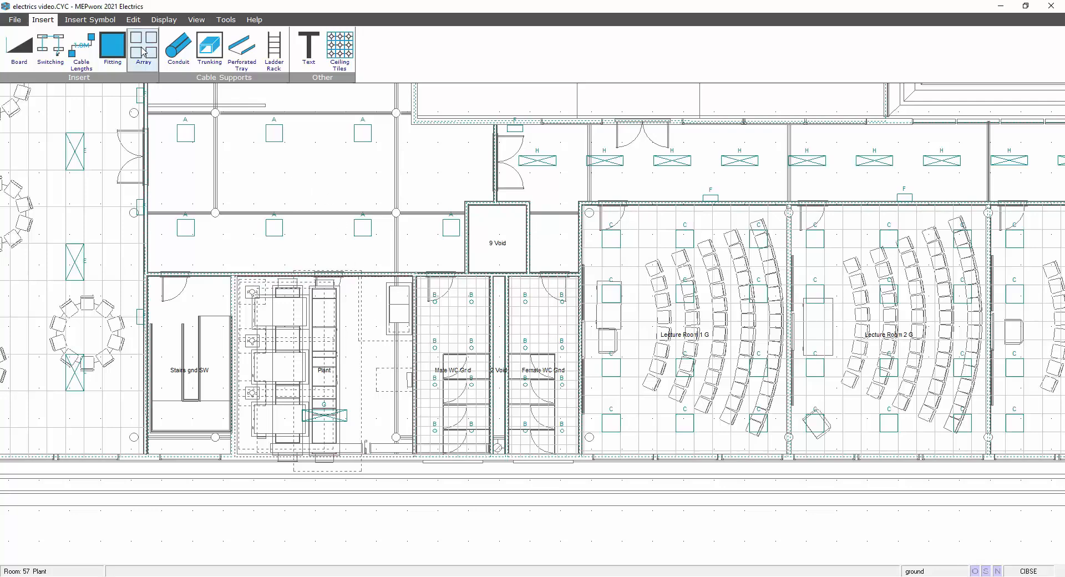
Set the Right Button Twist angle to 90 degrees in the electrical display options.
left_click(156, 21)
left_click(19, 49)
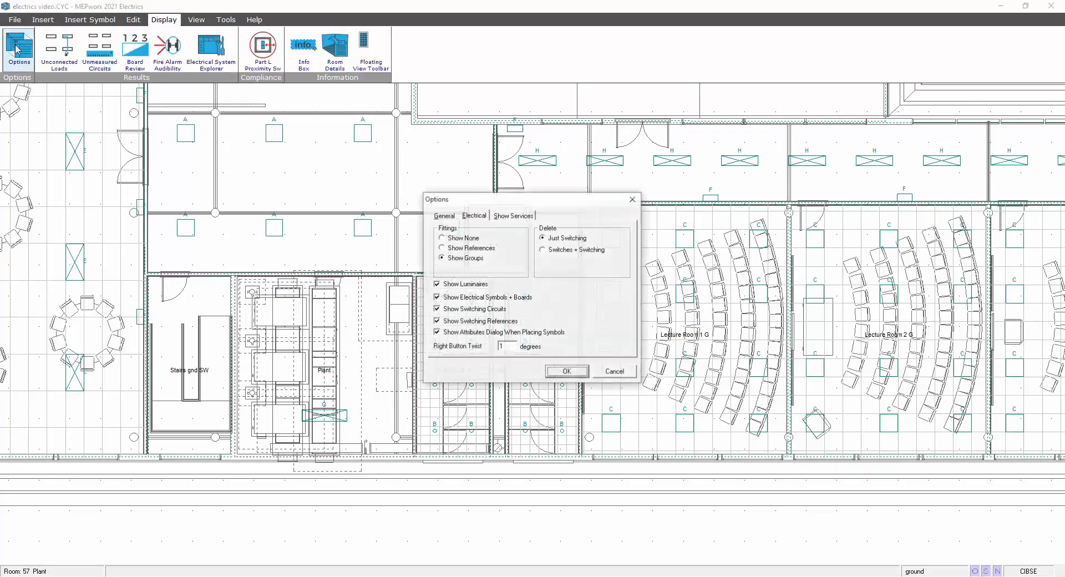
left_click(444, 215)
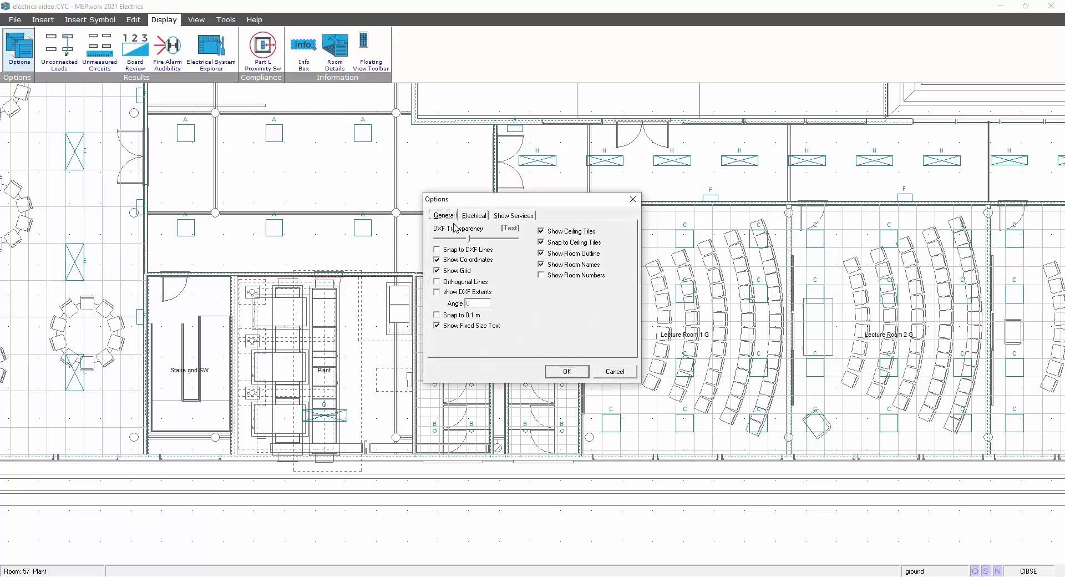
left_click(515, 217)
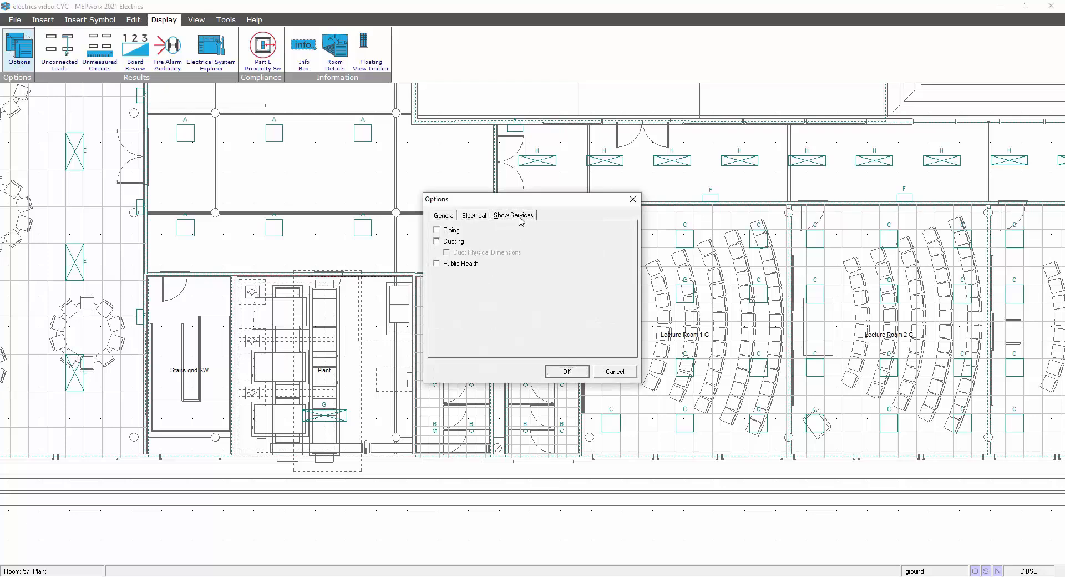
left_click(472, 216)
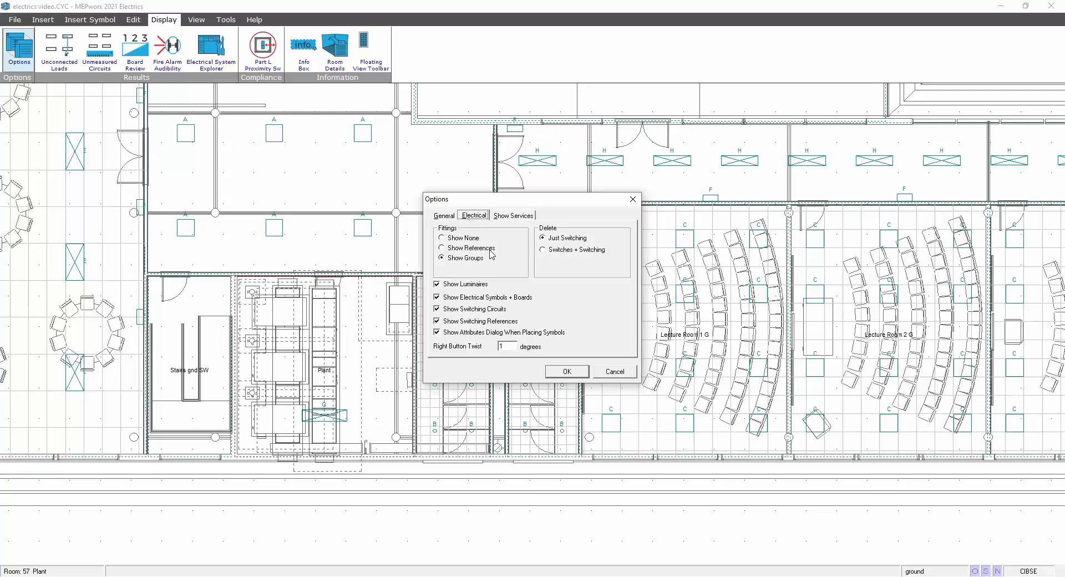
double_click(501, 346)
type("90")
left_click(561, 372)
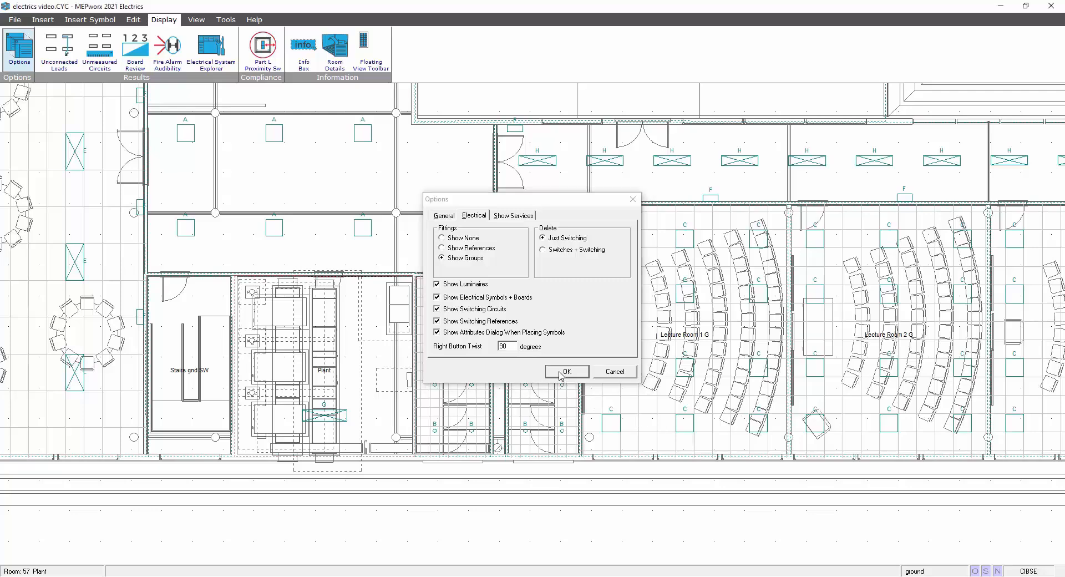
Place the main supply board MAIN LV on the Plant room wall shared with the Male WC, with 12 ways and circuit type TP+N.
left_click(42, 19)
left_click(18, 49)
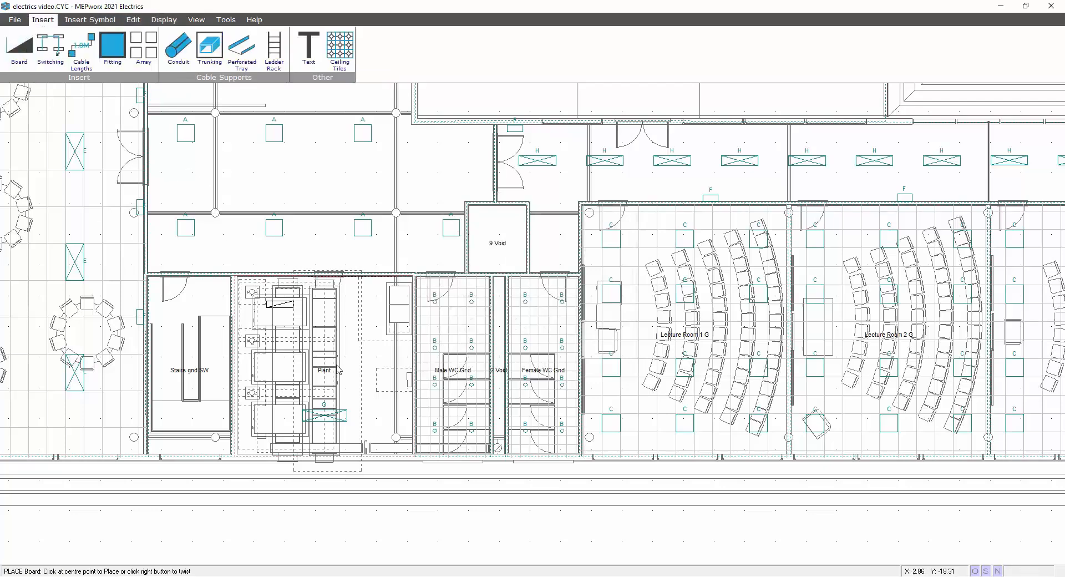
left_click(407, 383)
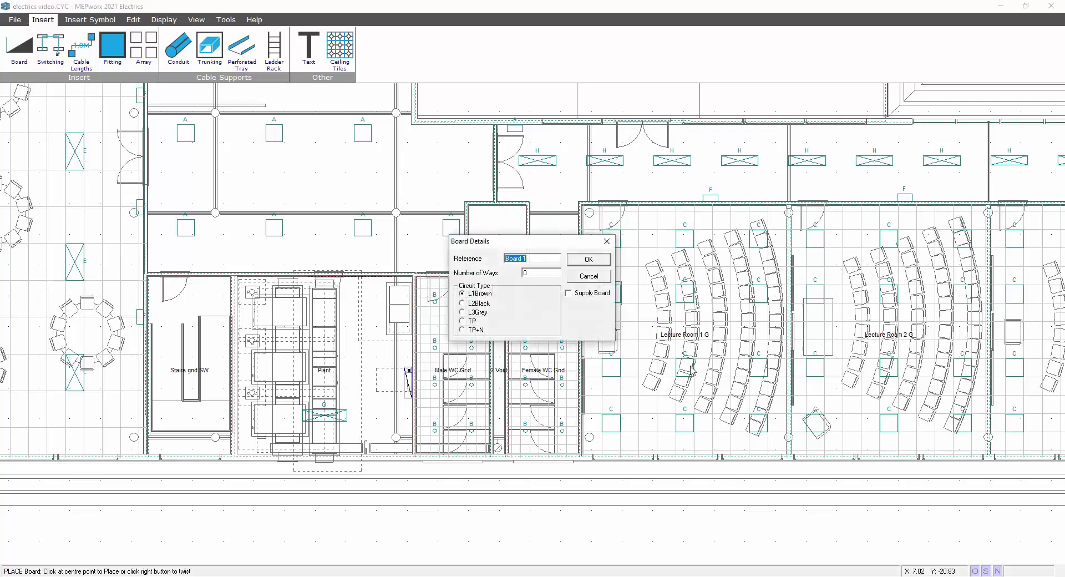
type("MAIN LV")
left_click(570, 296)
left_click(474, 333)
double_click(540, 273)
type("12")
left_click(590, 260)
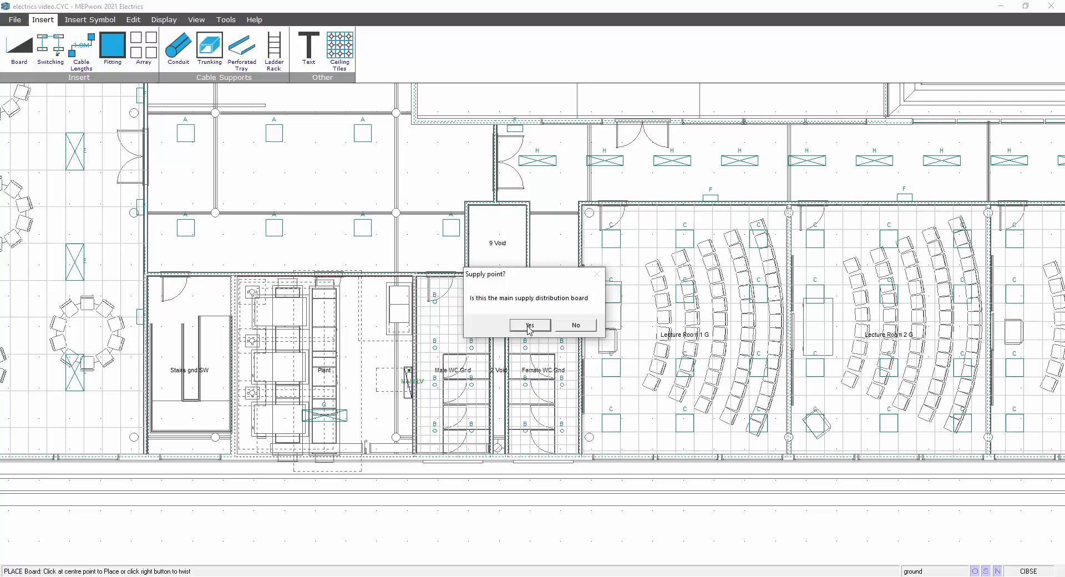
left_click(529, 326)
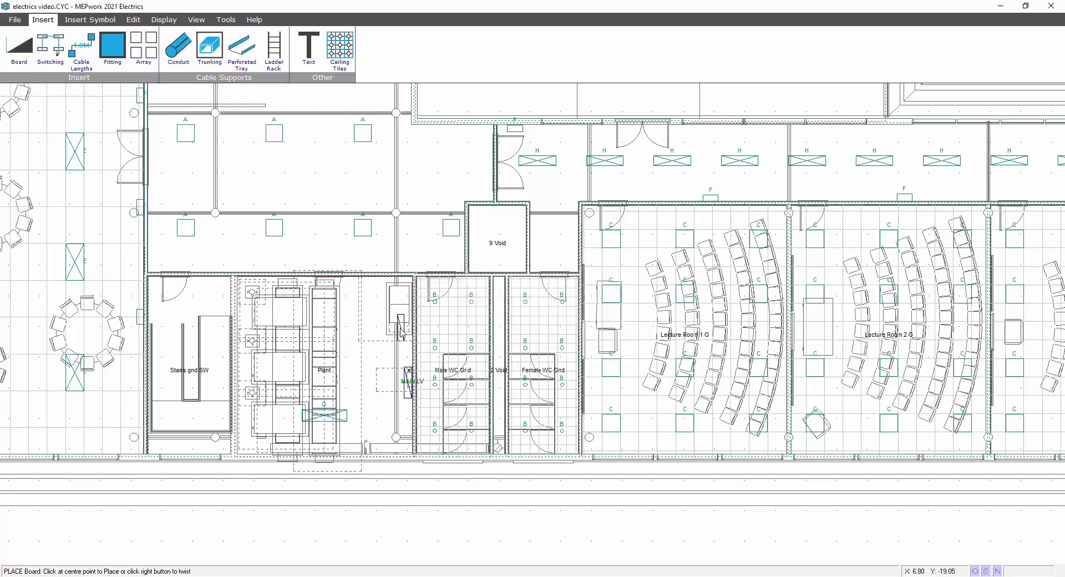
Place a board with reference HVAC, 12 ways and circuit type TP+N along the Plant room's upper wall.
left_click(357, 286)
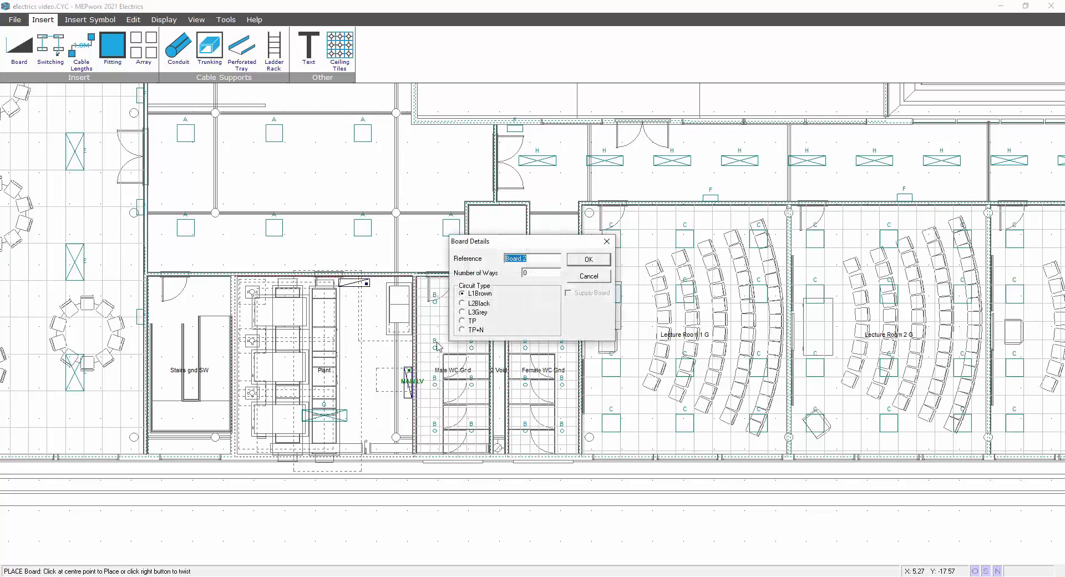
type("HVAC")
left_click(531, 274)
type("12")
left_click(474, 330)
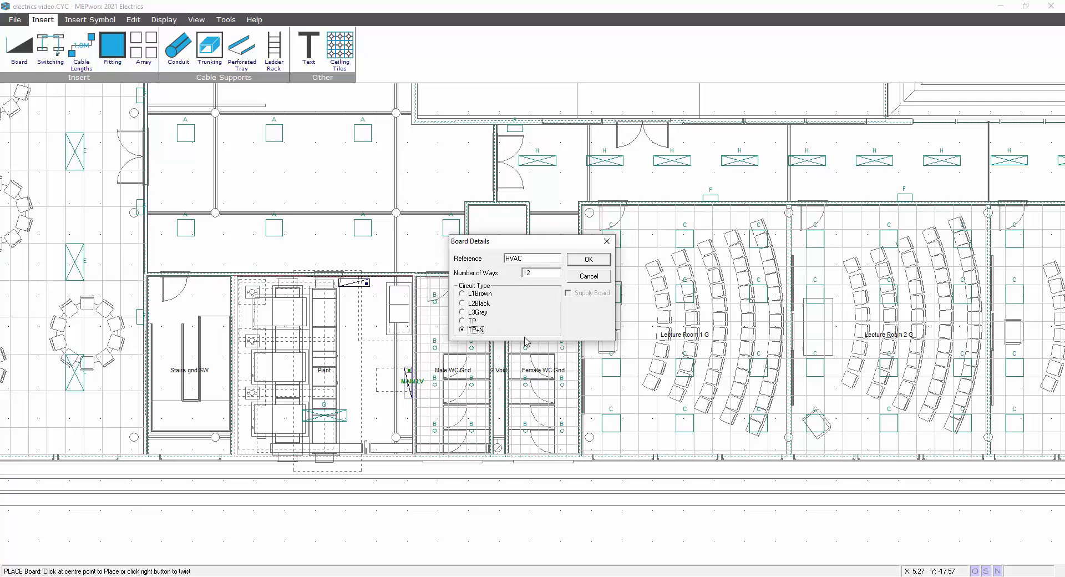
left_click(587, 259)
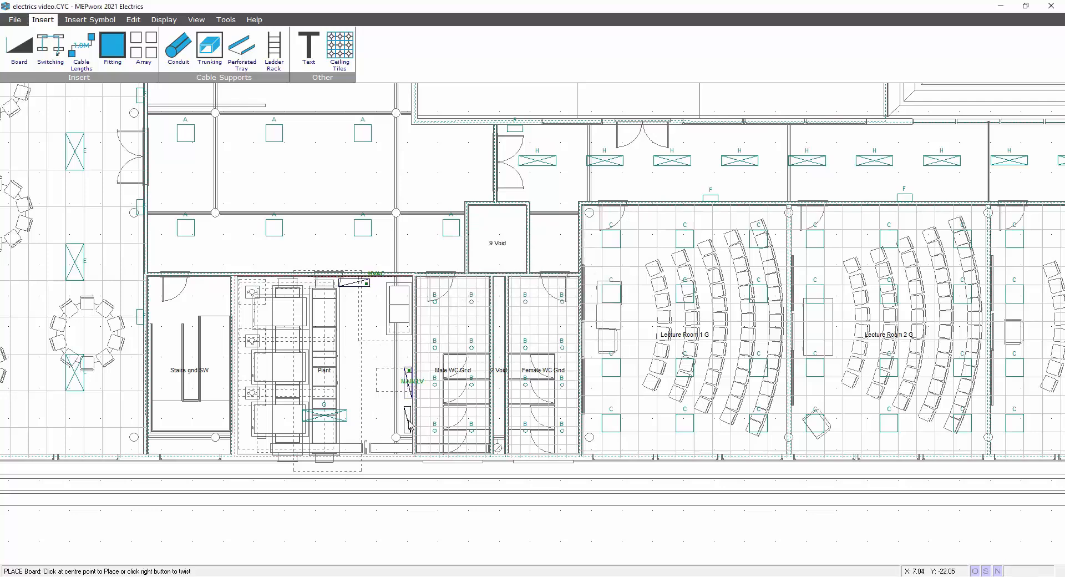
Place a board with reference L&P, 12 ways and circuit type TP+N on the Plant room wall just below MAIN LV.
left_click(409, 423)
type("L&P")
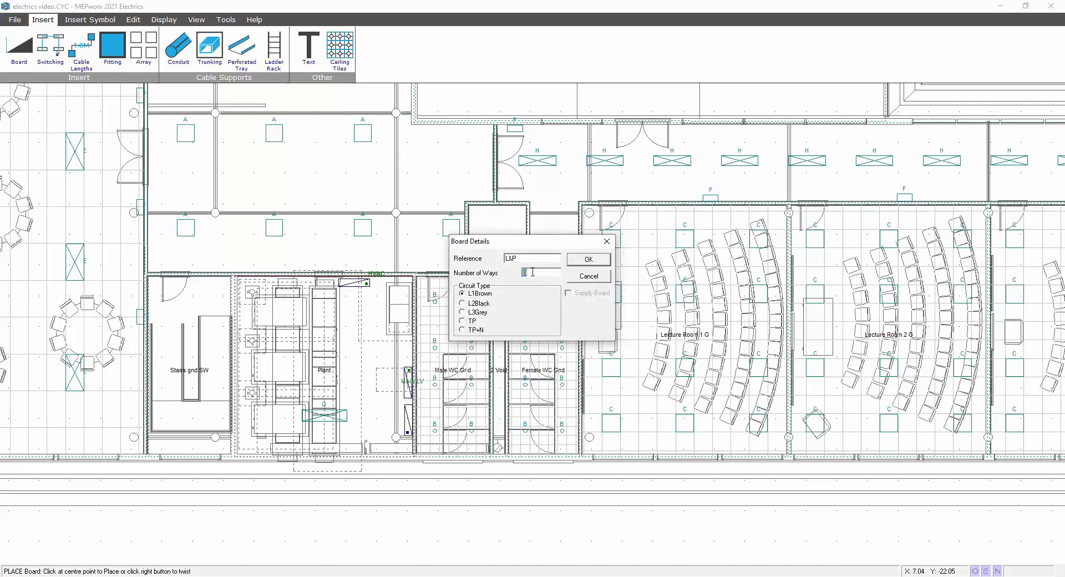
type("12")
left_click(475, 332)
left_click(576, 261)
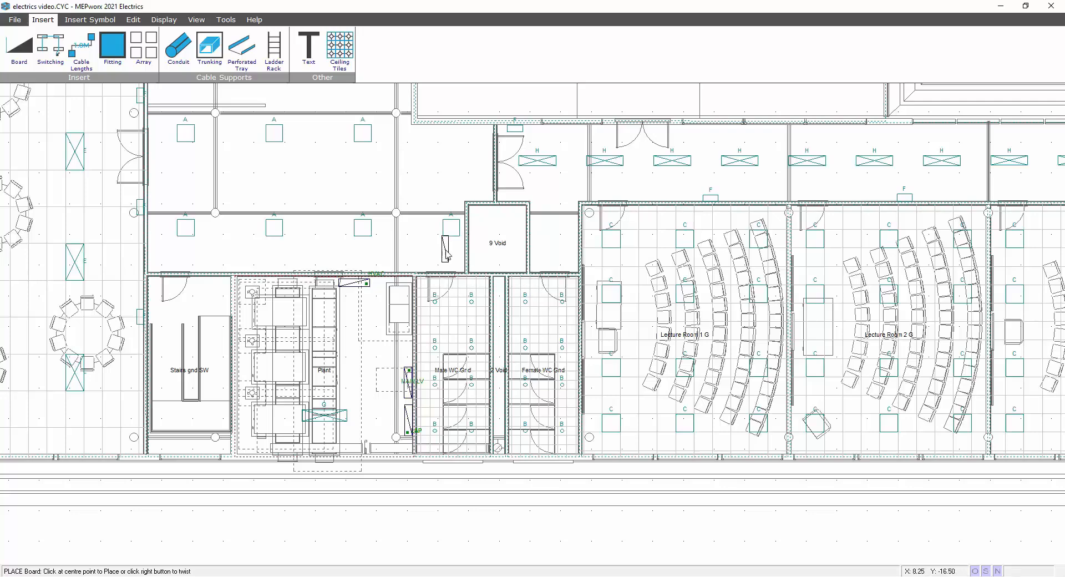
key("Escape")
Check the board details of the MAIN LV board.
scroll(438, 367, "up", 4)
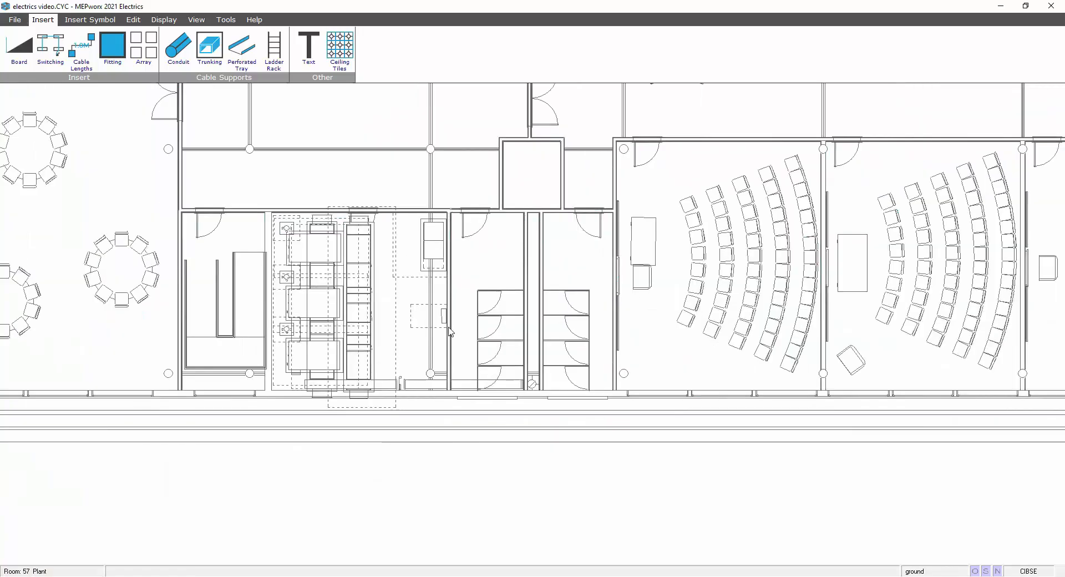
scroll(442, 318, "up", 2)
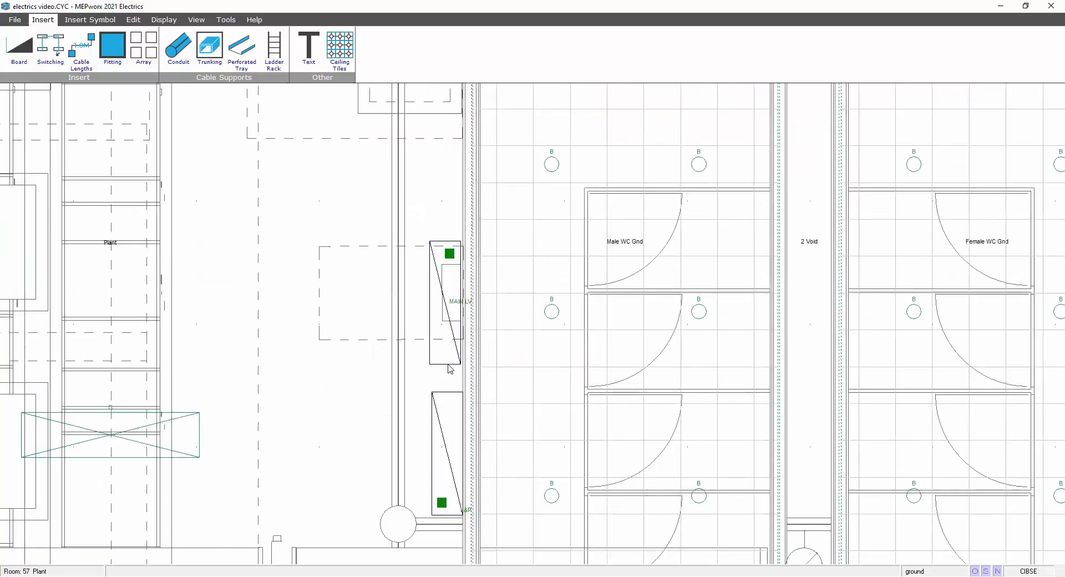
double_click(452, 308)
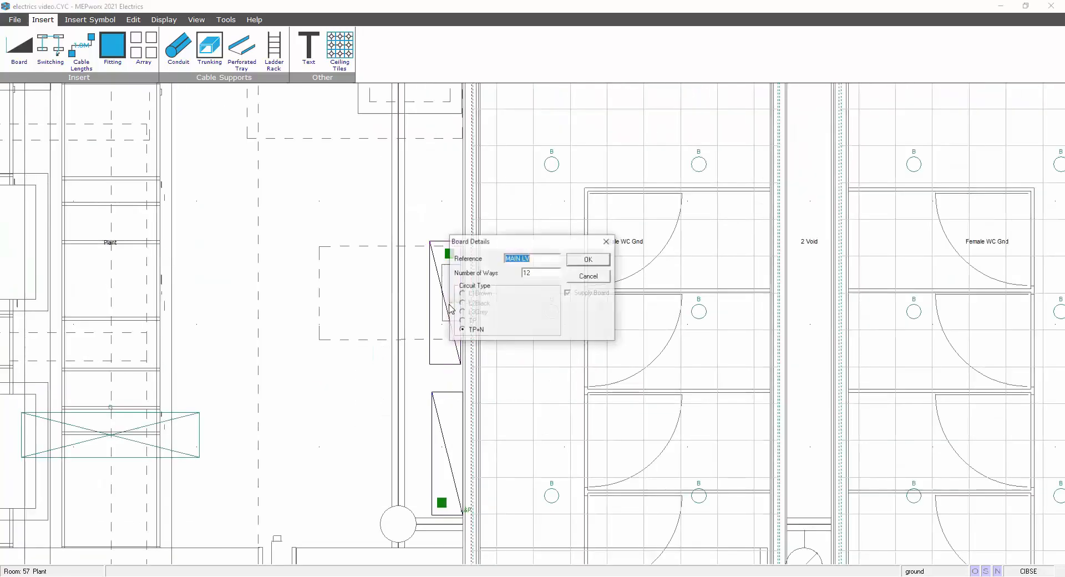
left_click(588, 259)
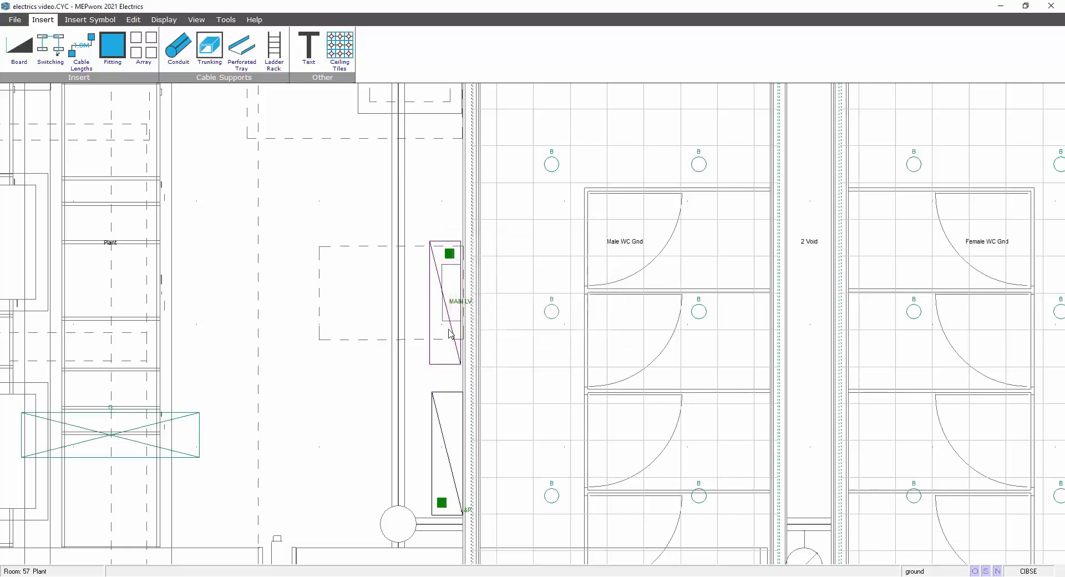
Move the MAIN LV board away from the wall, rotate it 180 degrees and place it back against the wall above L&P.
left_click_drag(445, 302, 266, 300)
right_click(268, 290)
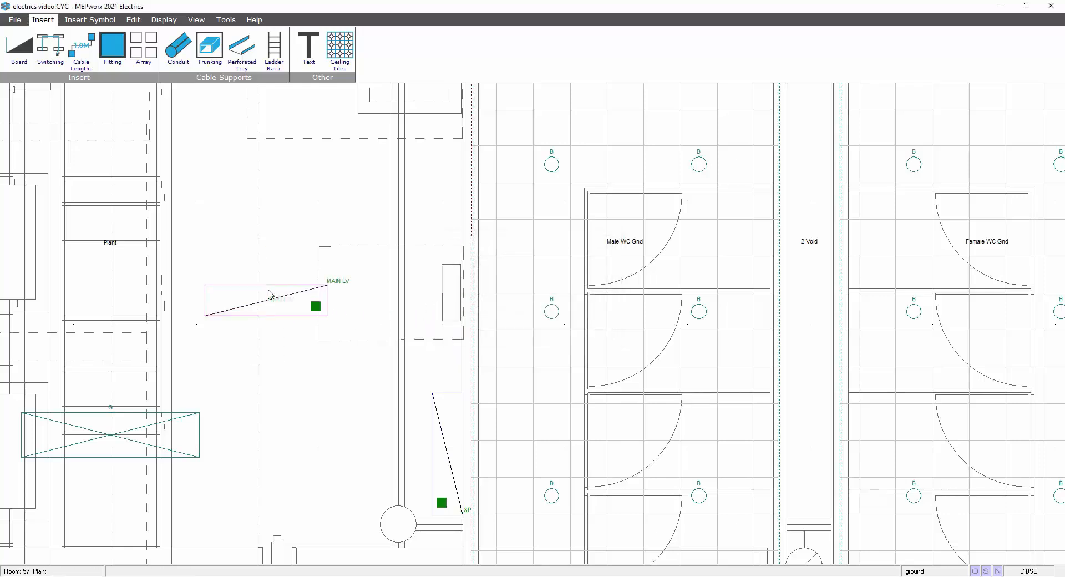
right_click(269, 297)
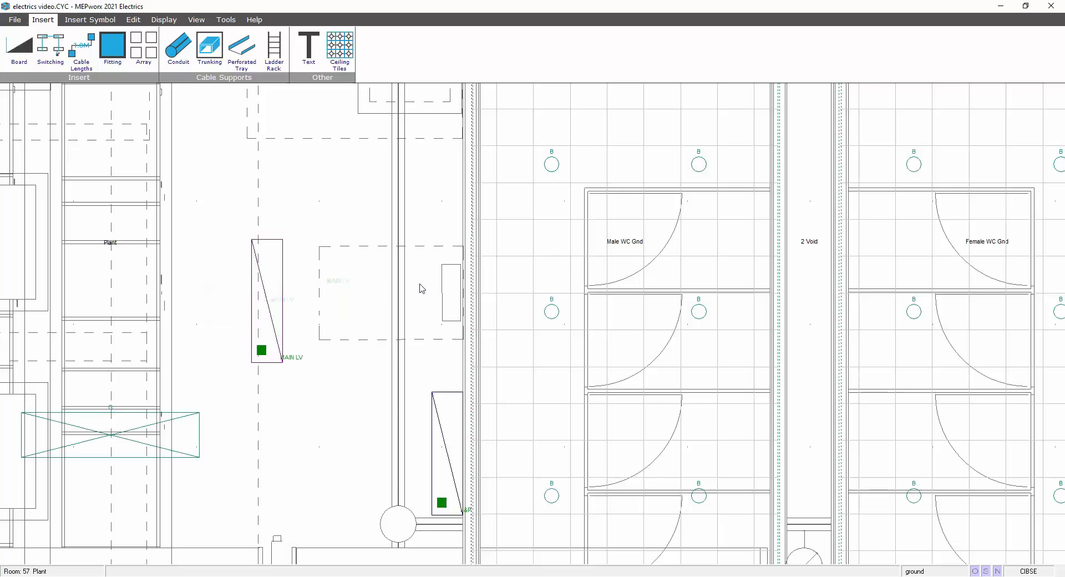
left_click(444, 282)
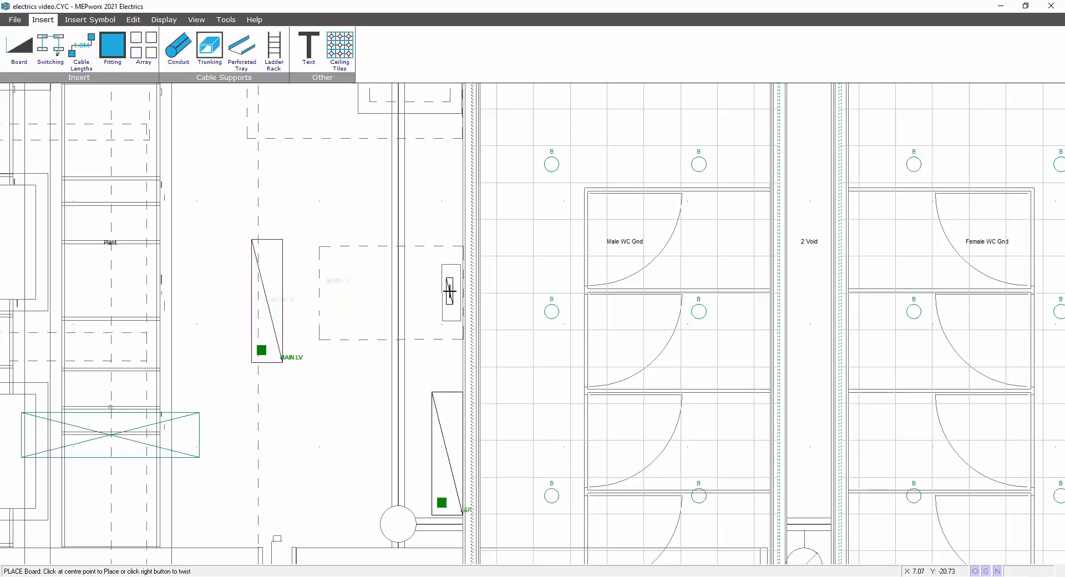
left_click(449, 291)
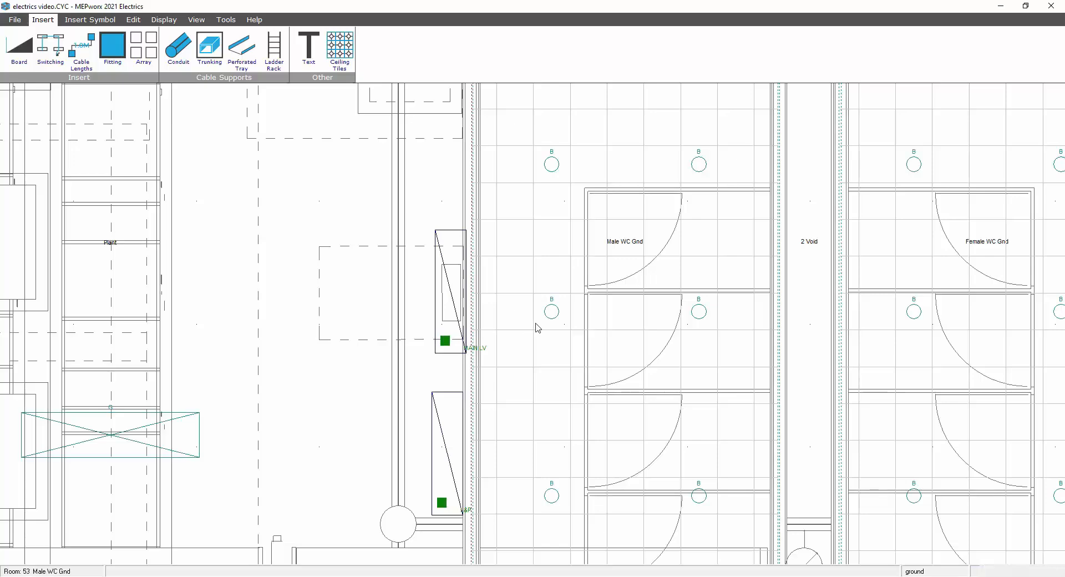
scroll(537, 327, "down", 2)
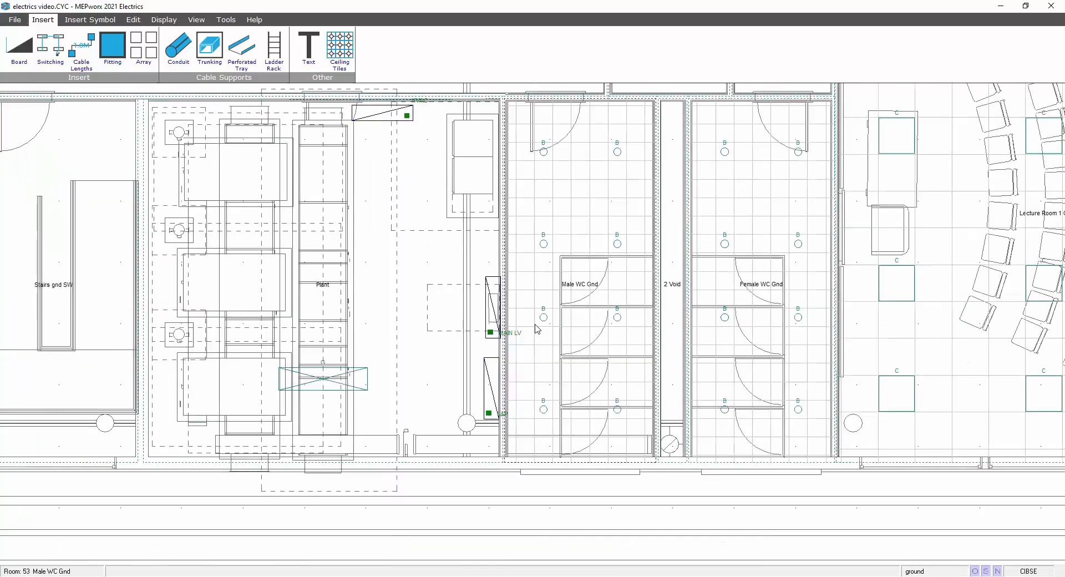